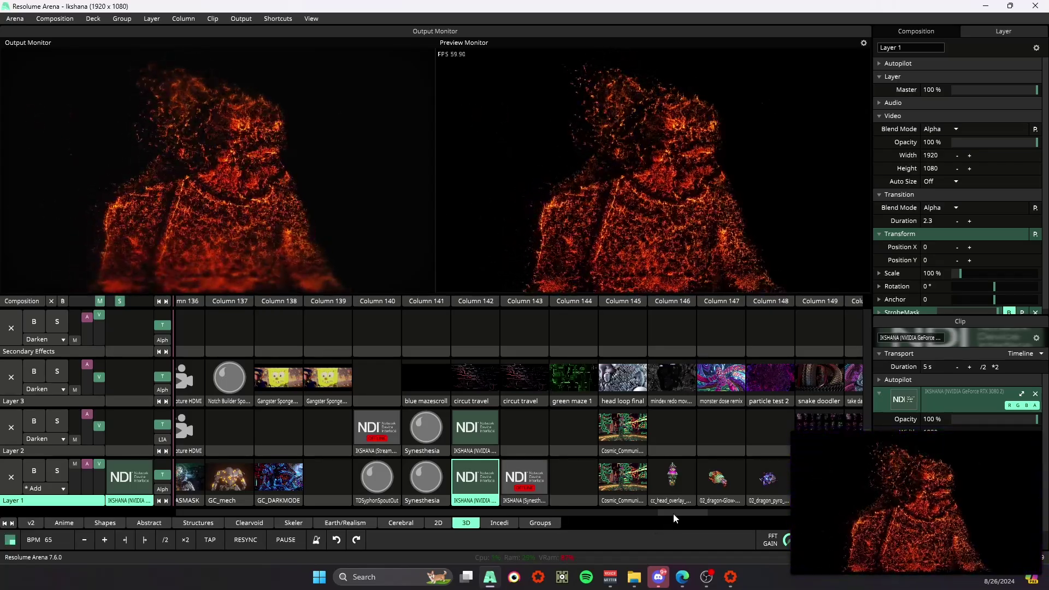
# Scroll the clip grid right and preview the 02_dragon-Glow clip in Layer 1
pyautogui.moveTo(674, 513); pyautogui.dragTo(694, 513)
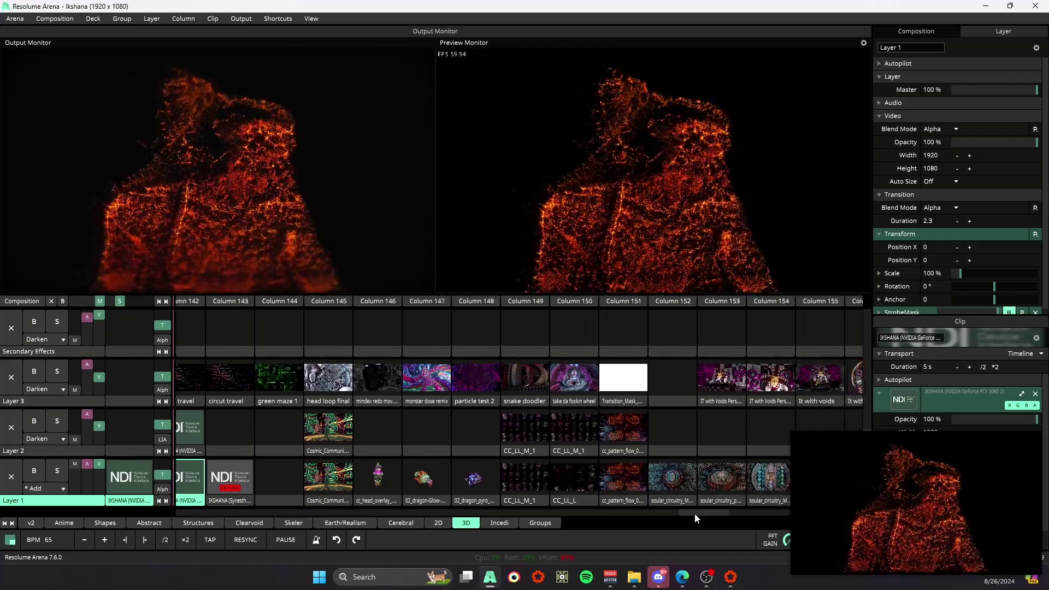
pyautogui.click(437, 503)
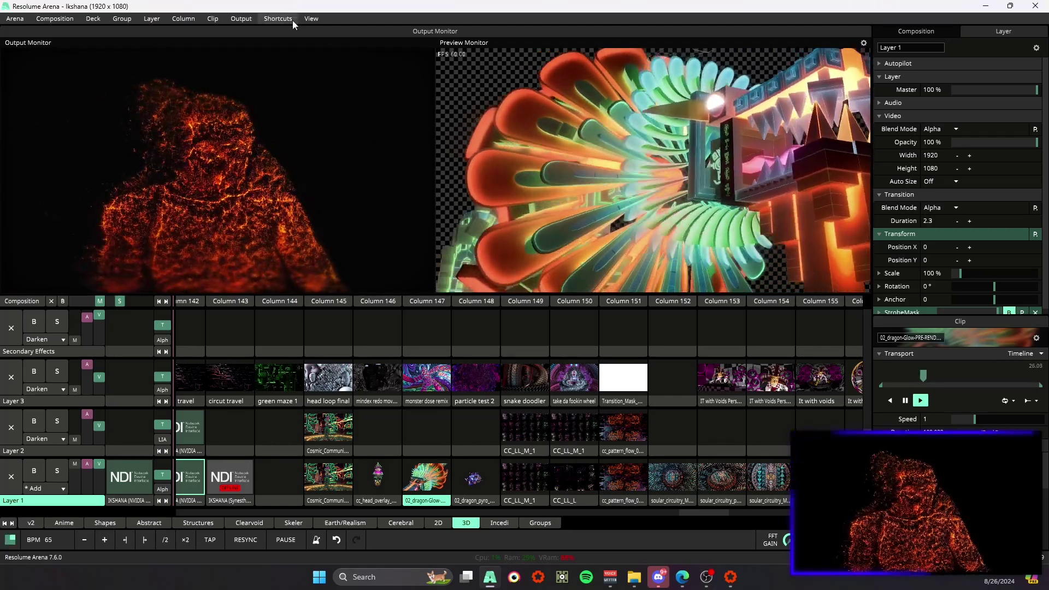
# Try the shortcut mapping options and MIDI mapping mode, leaving both without changes
pyautogui.click(291, 20)
pyautogui.click(289, 20)
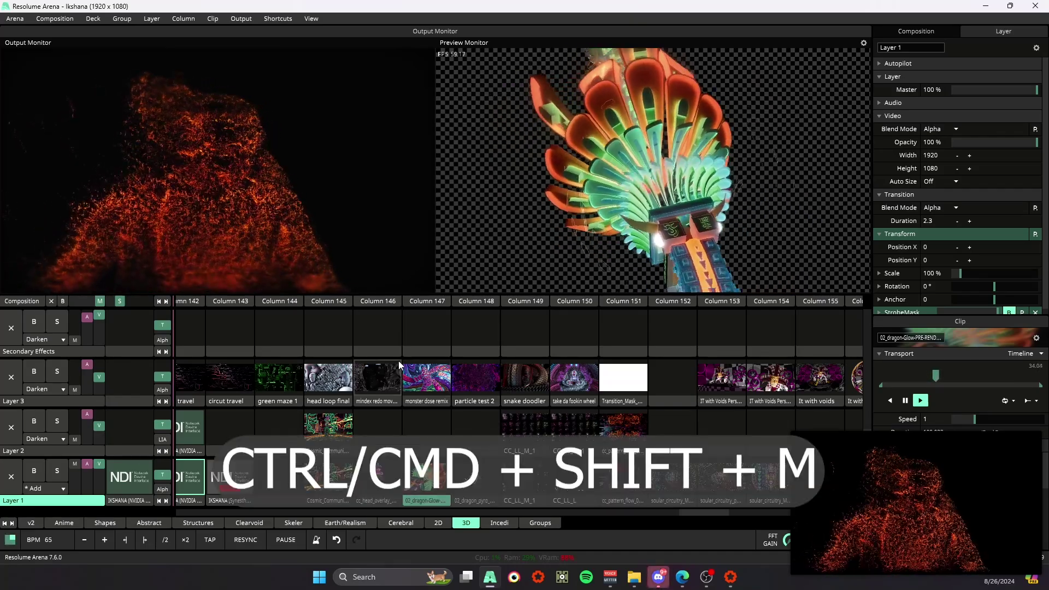
pyautogui.hotkey('ctrl', 'shift', 'm')
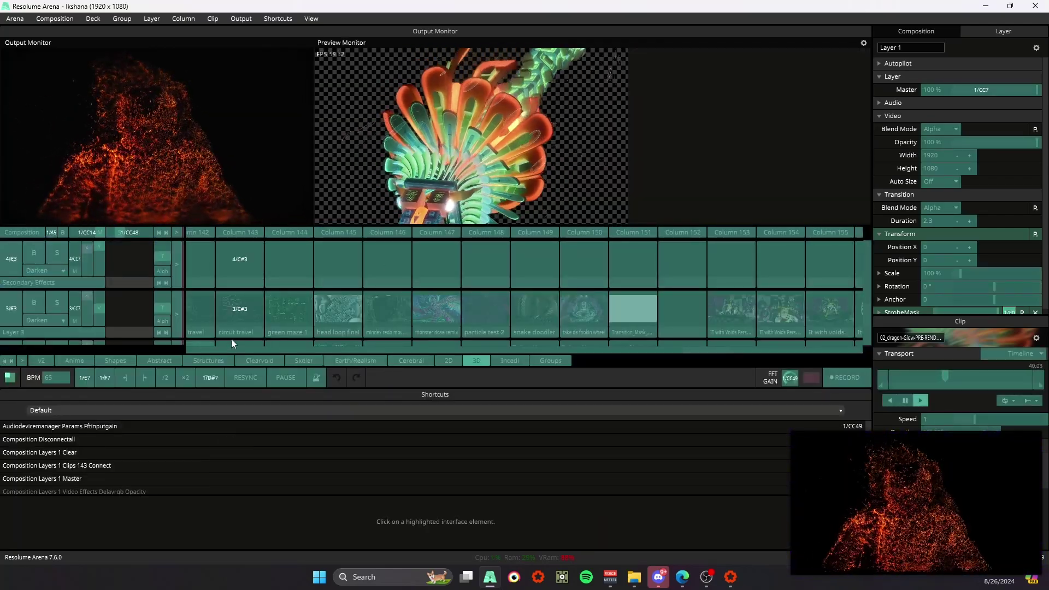
pyautogui.hotkey('ctrl', 'shift', 'm')
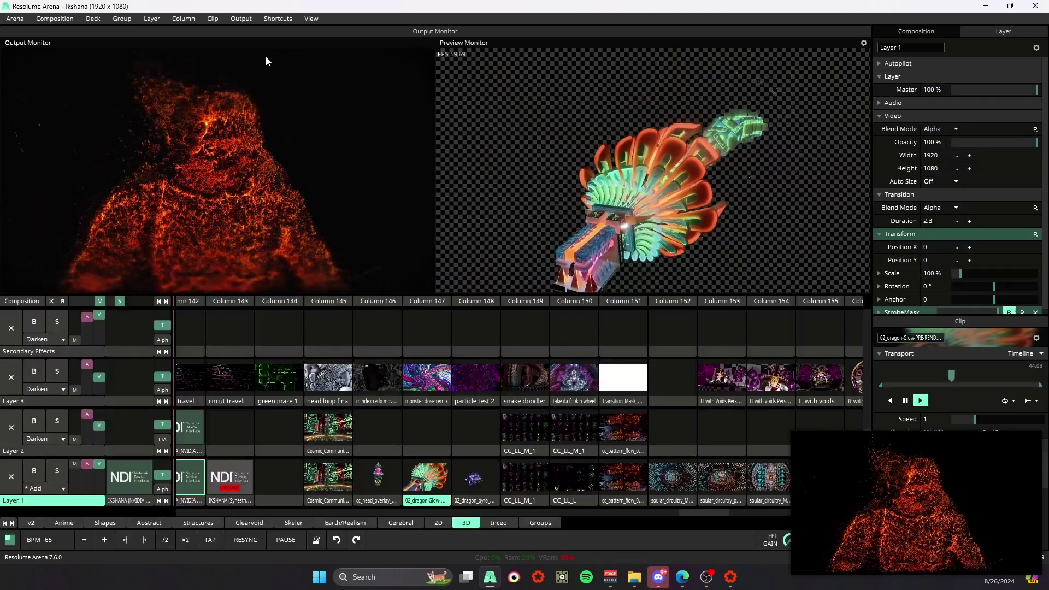
pyautogui.click(276, 19)
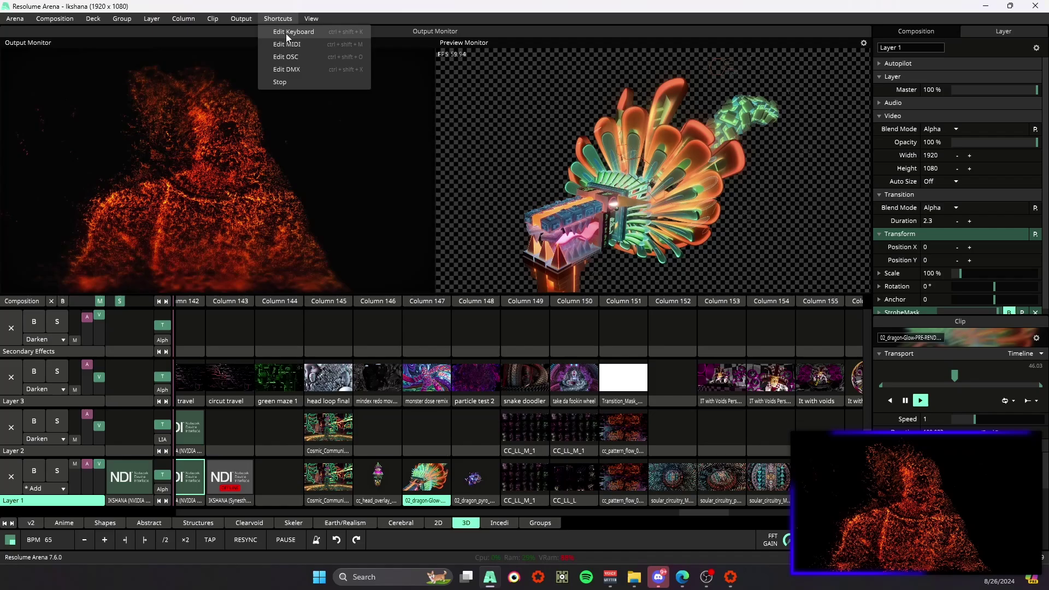
pyautogui.click(339, 21)
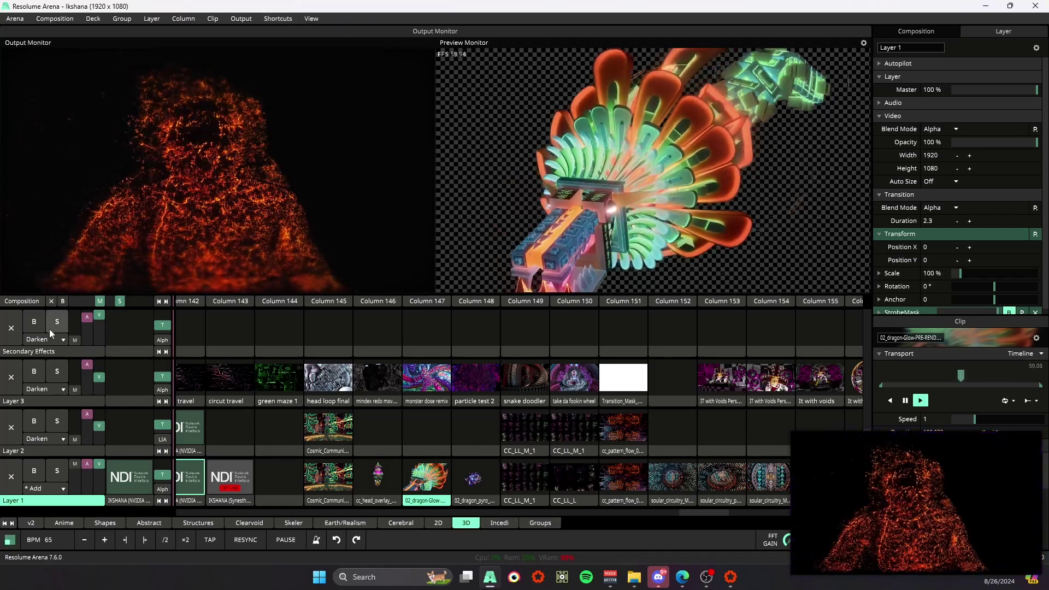
# Map the 3 key to Layer 3 in keyboard mapping mode (Ctrl+Shift+K)
pyautogui.hotkey('ctrl', 'shift', 'k')
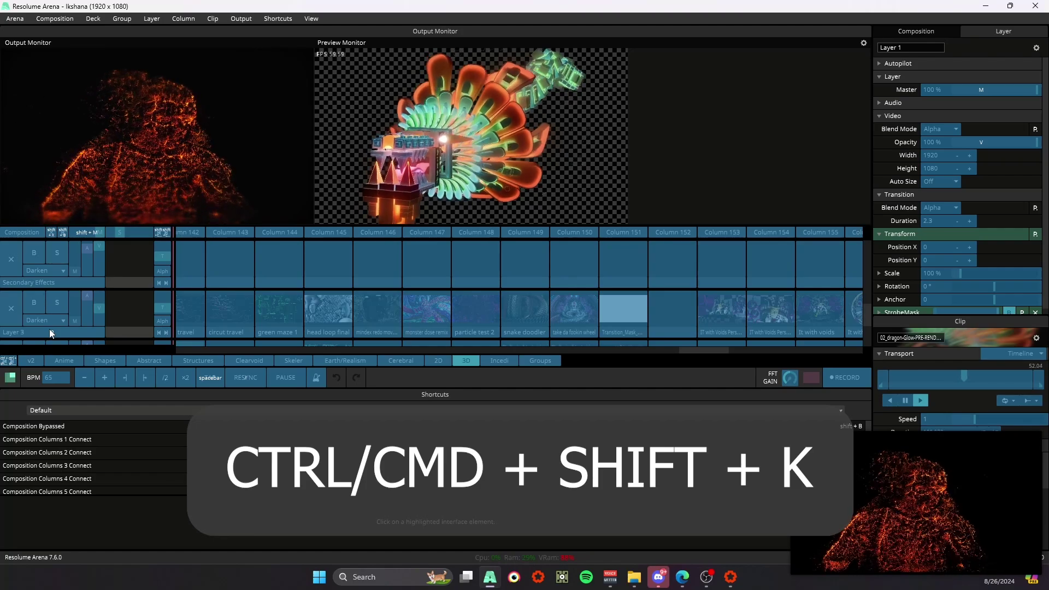
pyautogui.click(49, 329)
pyautogui.press('3')
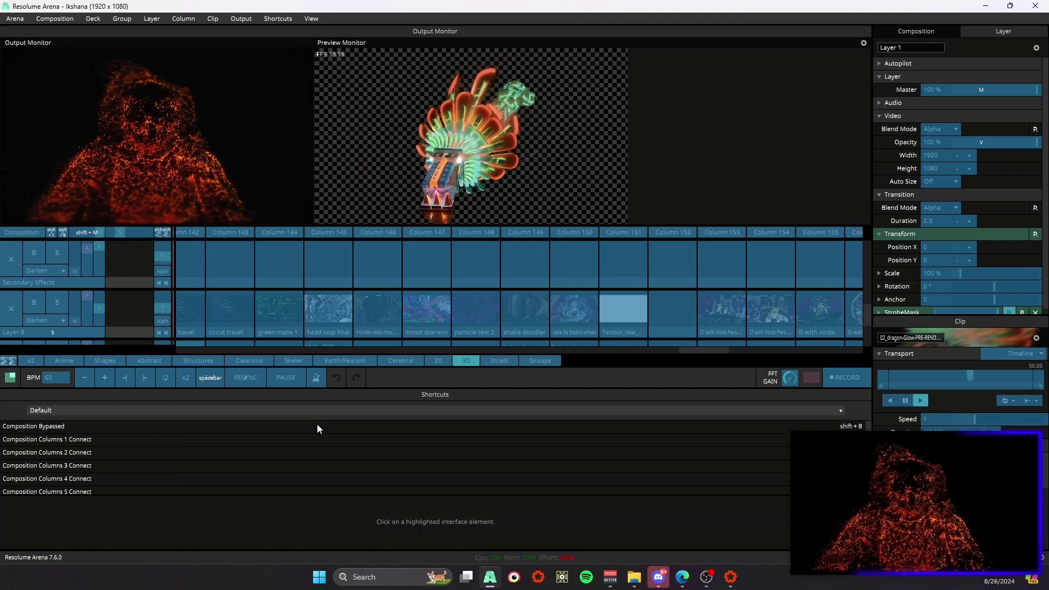
pyautogui.hotkey('ctrl', 'shift', 'k')
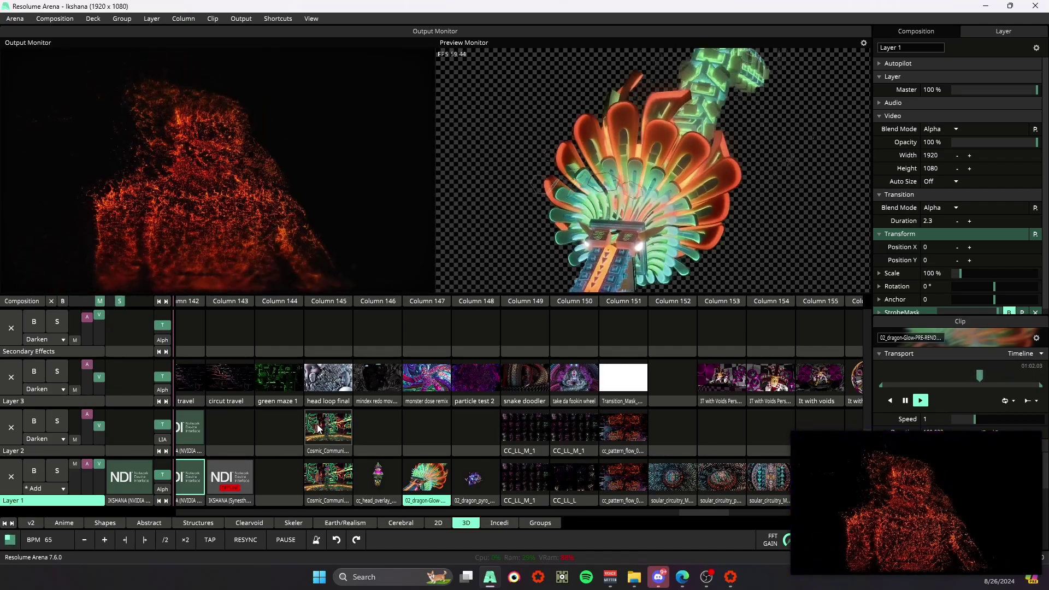
pyautogui.click(241, 19)
pyautogui.click(244, 19)
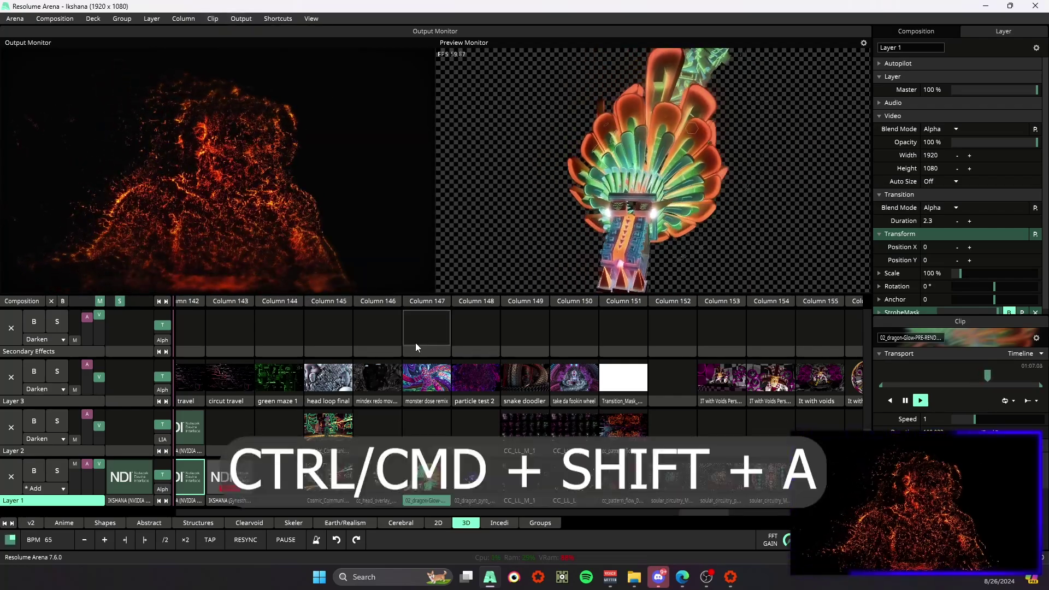
pyautogui.hotkey('ctrl', 'shift', 'a')
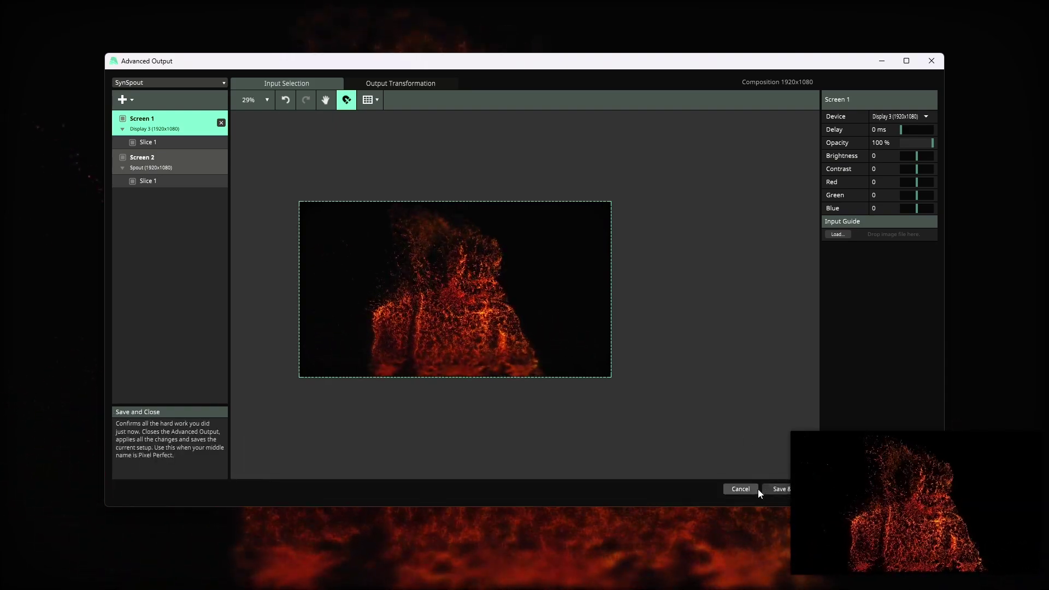
pyautogui.click(777, 489)
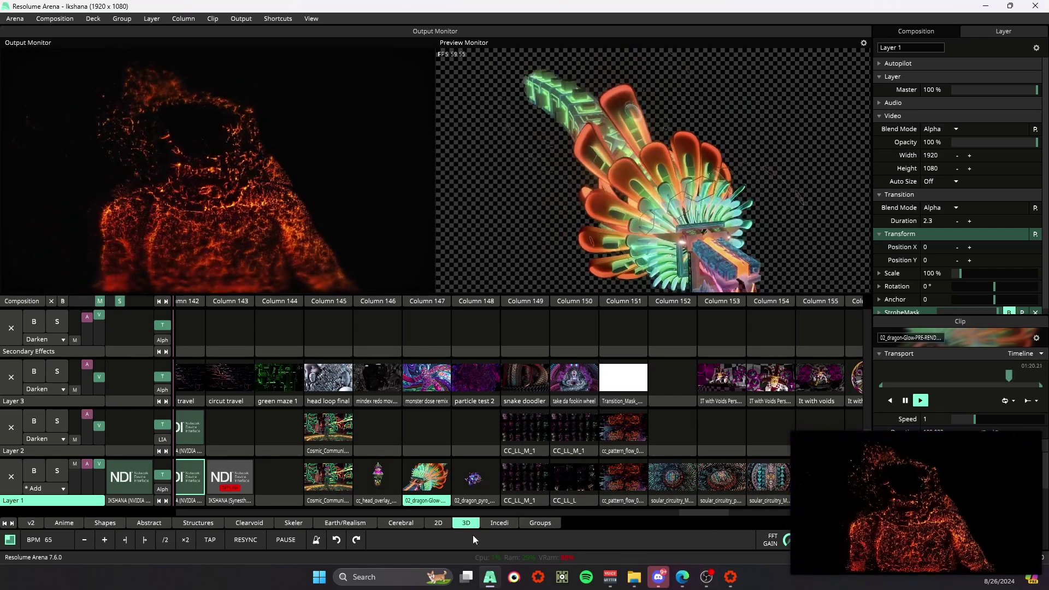
# Return to Column 1, select BWGlitcher2, select all 577 clips with Ctrl+A, then select Layer 3
pyautogui.moveTo(696, 513); pyautogui.dragTo(186, 509)
pyautogui.scroll(1, 231, 474)
pyautogui.scroll(2, 231, 473)
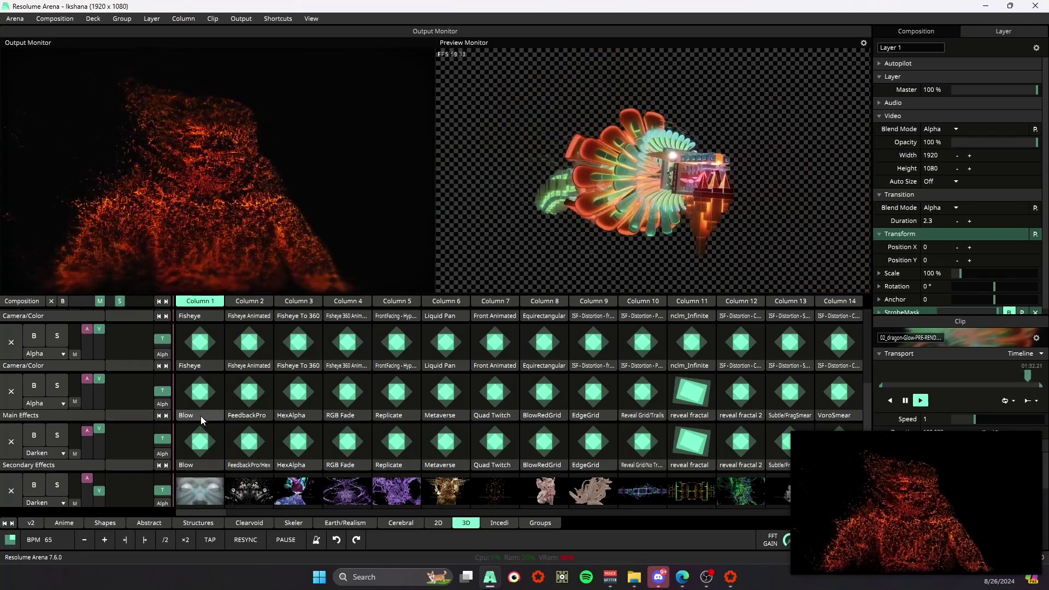
pyautogui.scroll(-3, 201, 415)
pyautogui.click(332, 442)
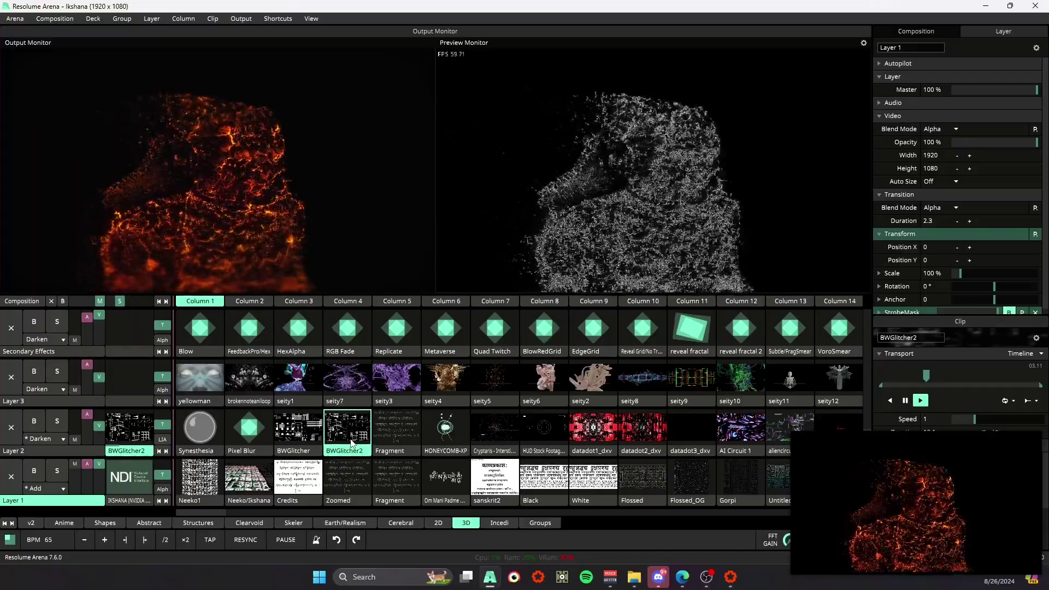
pyautogui.hotkey('ctrl', 'a')
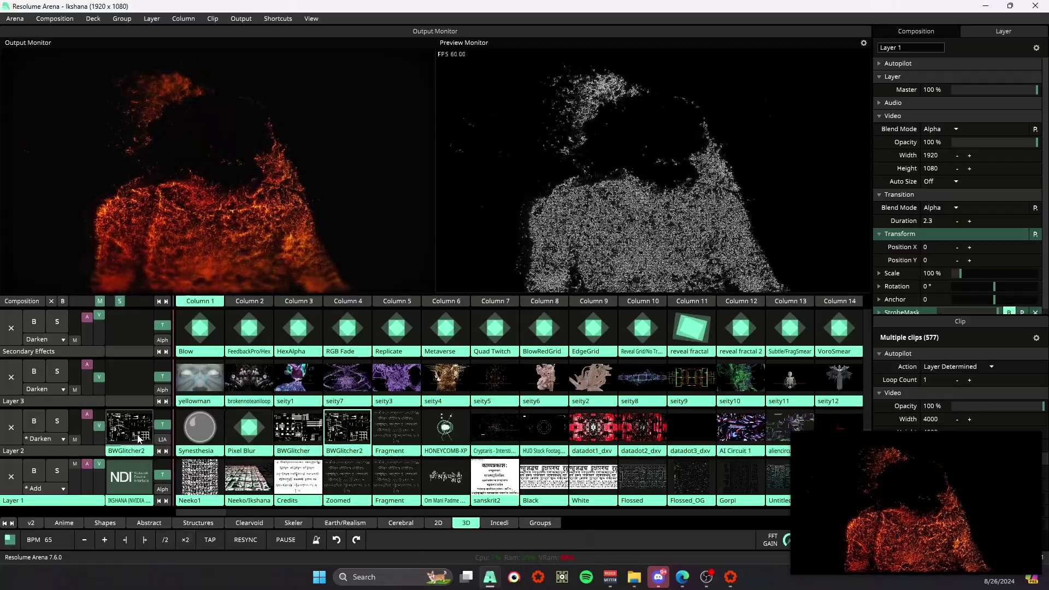
pyautogui.click(138, 401)
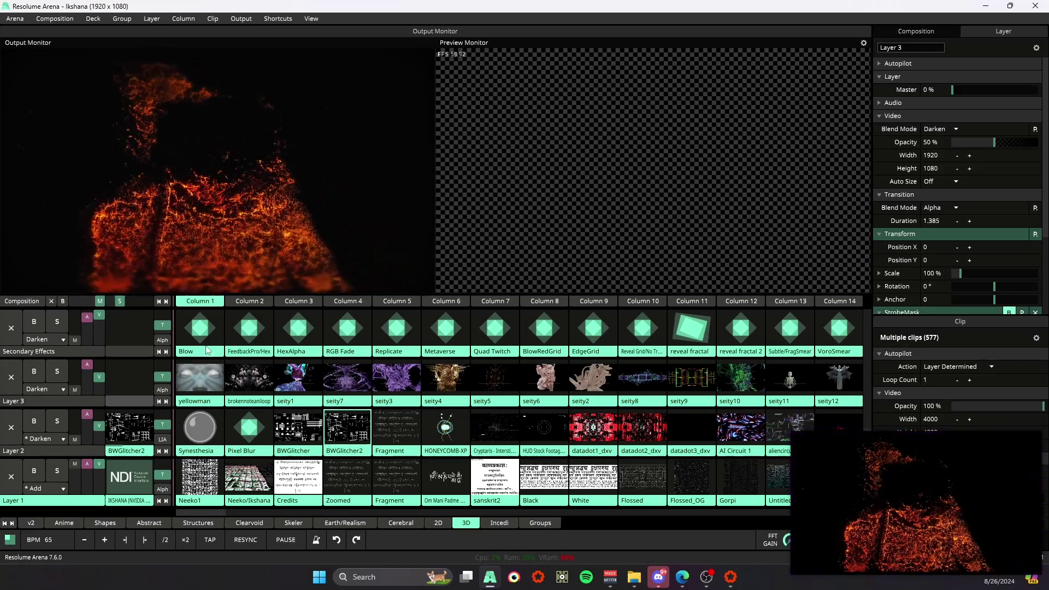
# Select the Main Effects range from Blow through Subtle/FragSmear, thirteen clips
pyautogui.click(123, 354)
pyautogui.scroll(1, 123, 355)
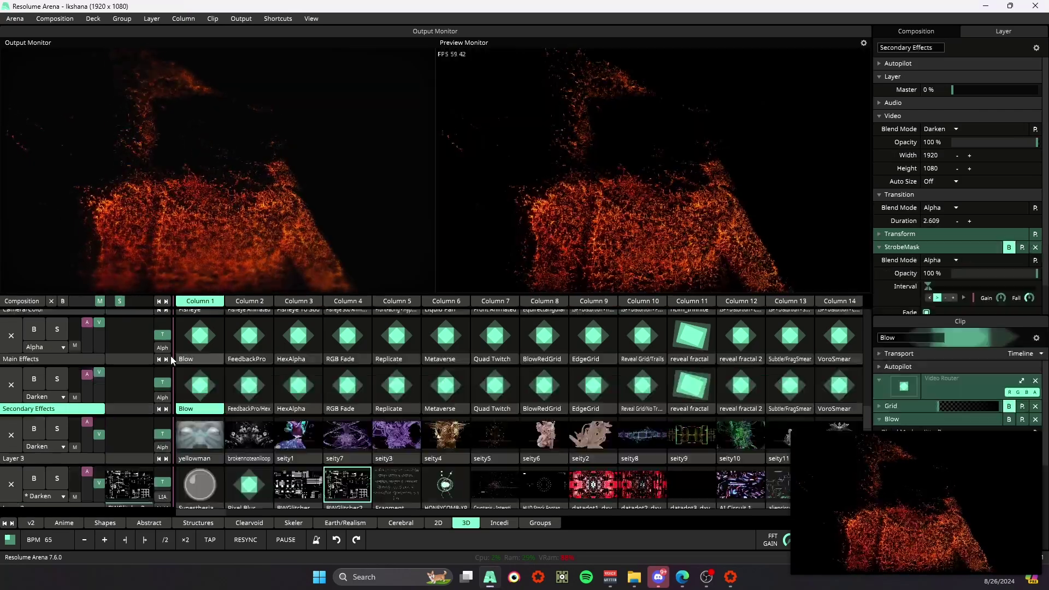
pyautogui.rightClick(78, 361)
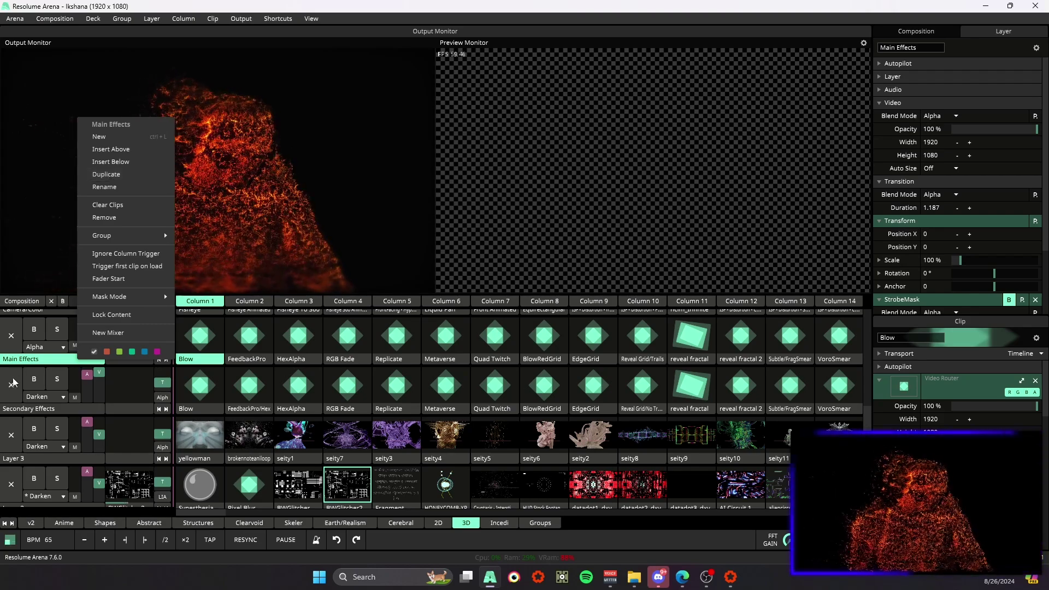
pyautogui.click(38, 363)
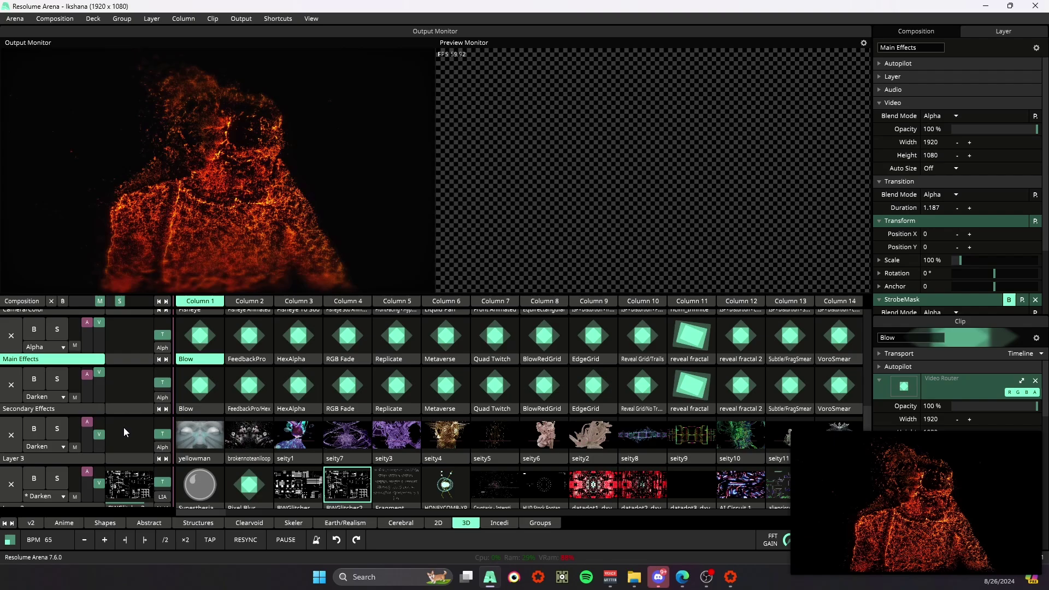
pyautogui.click(212, 360)
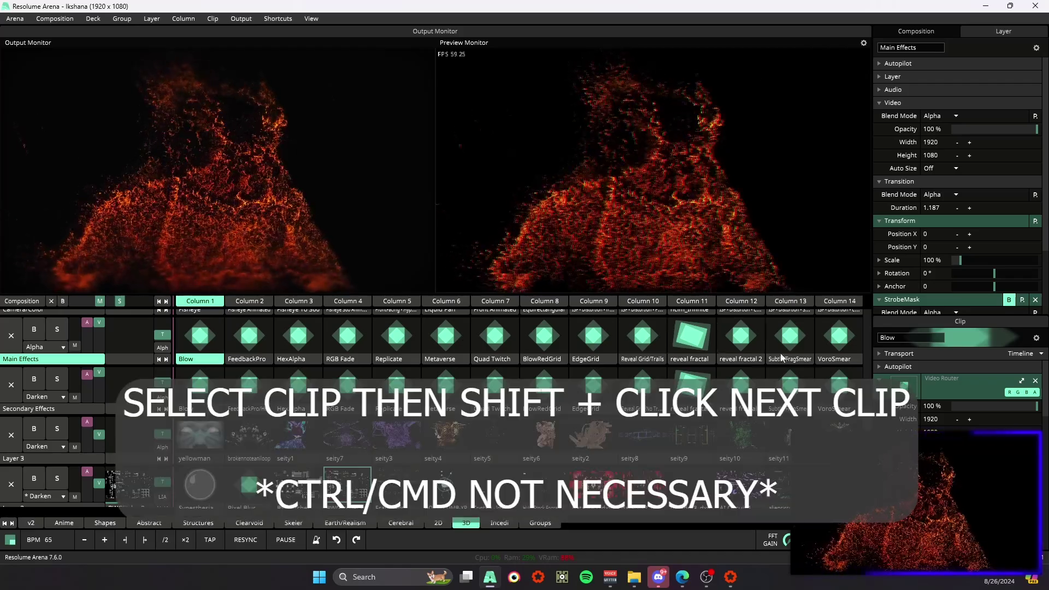
pyautogui.keyDown('shift'); pyautogui.click(802, 359); pyautogui.keyUp('shift')
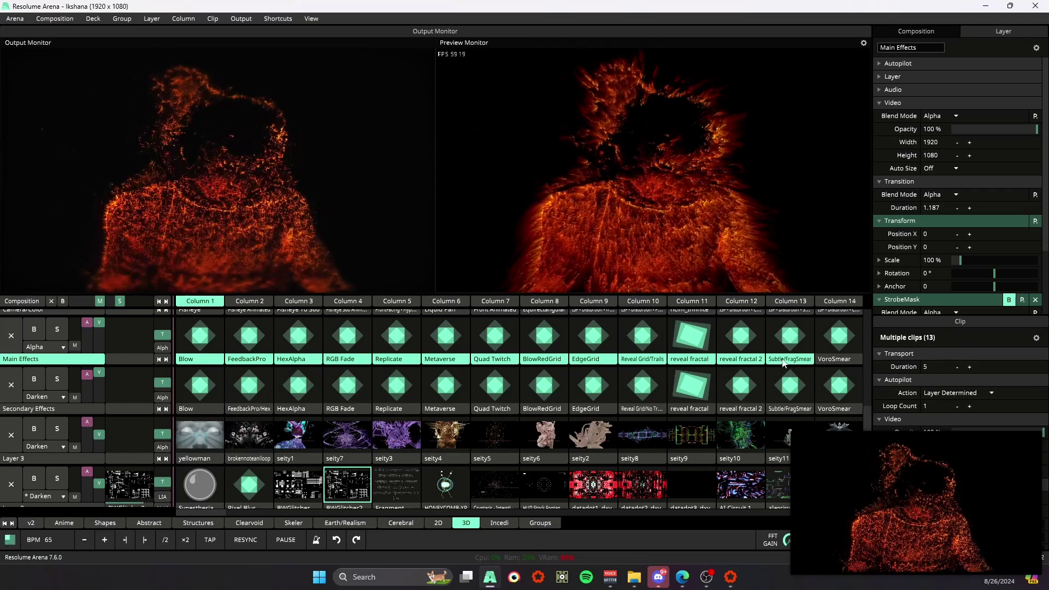
# Launch the Blow clip in Secondary Effects and scroll the clip grid
pyautogui.rightClick(213, 339)
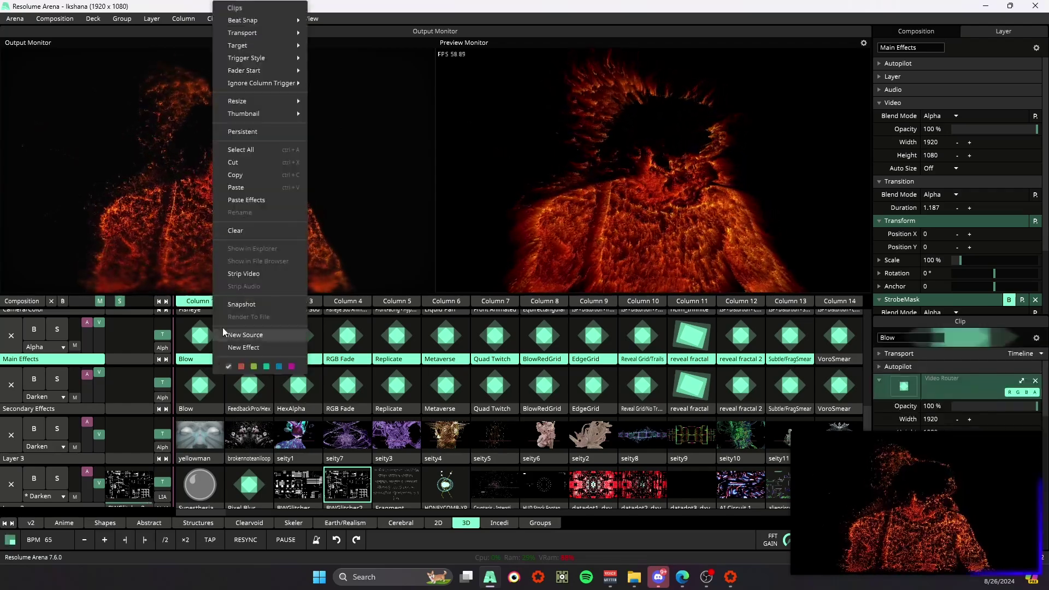
pyautogui.click(254, 175)
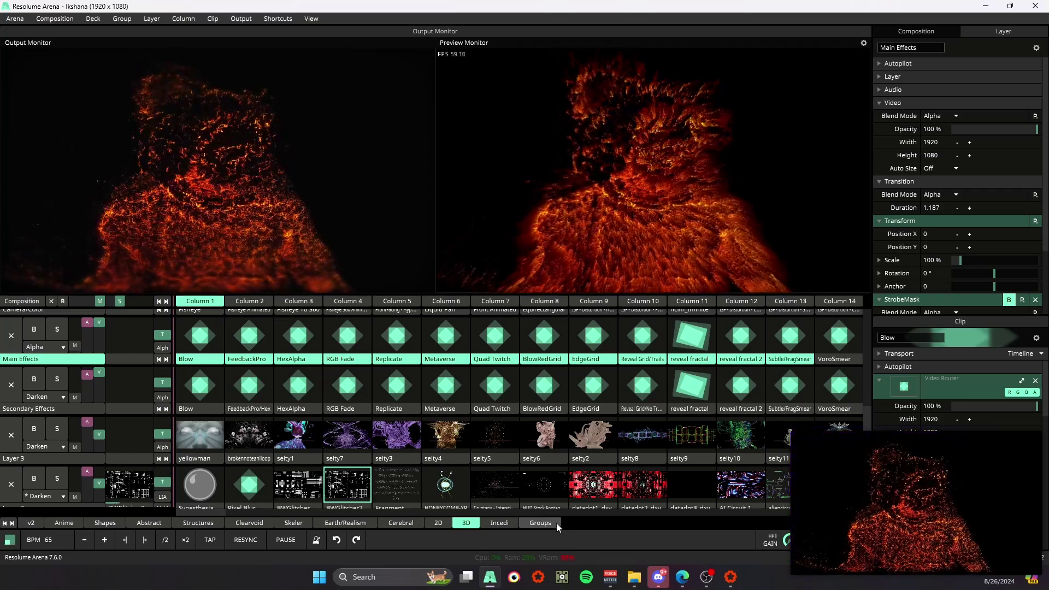
pyautogui.click(219, 407)
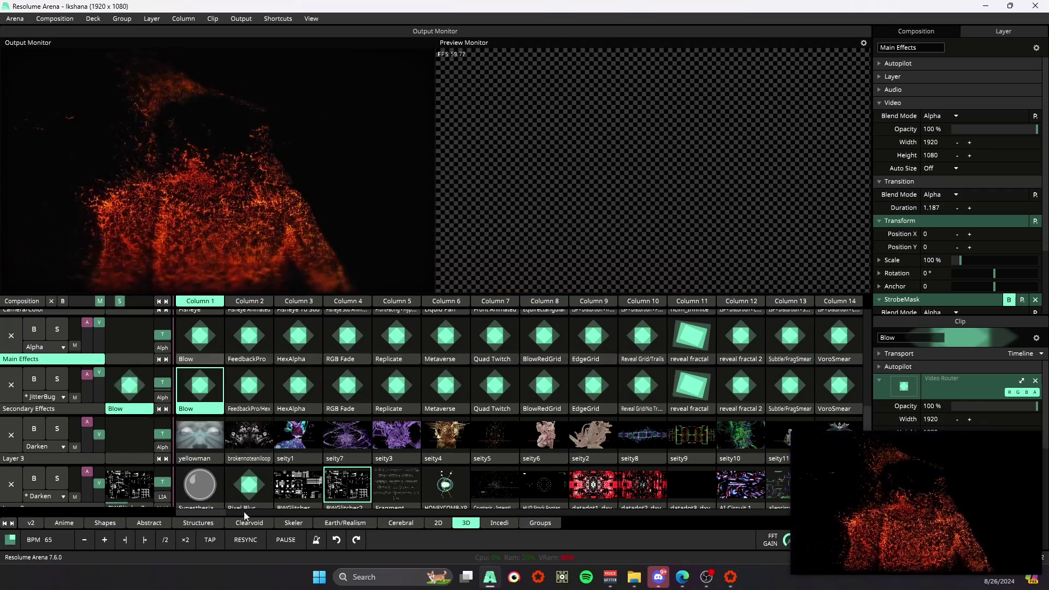
pyautogui.moveTo(214, 514); pyautogui.dragTo(456, 517)
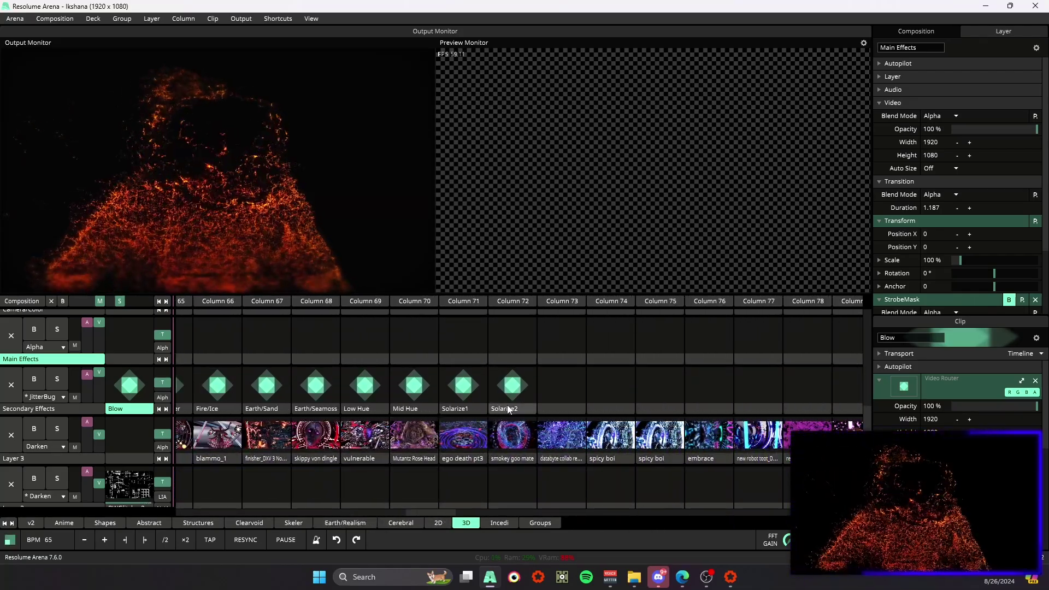
# Add FeedbackPro, HexAlpha, RGB Fade, Replicate and Metaverse to the Main Effects Blow selection
pyautogui.moveTo(508, 409)
pyautogui.press('1')
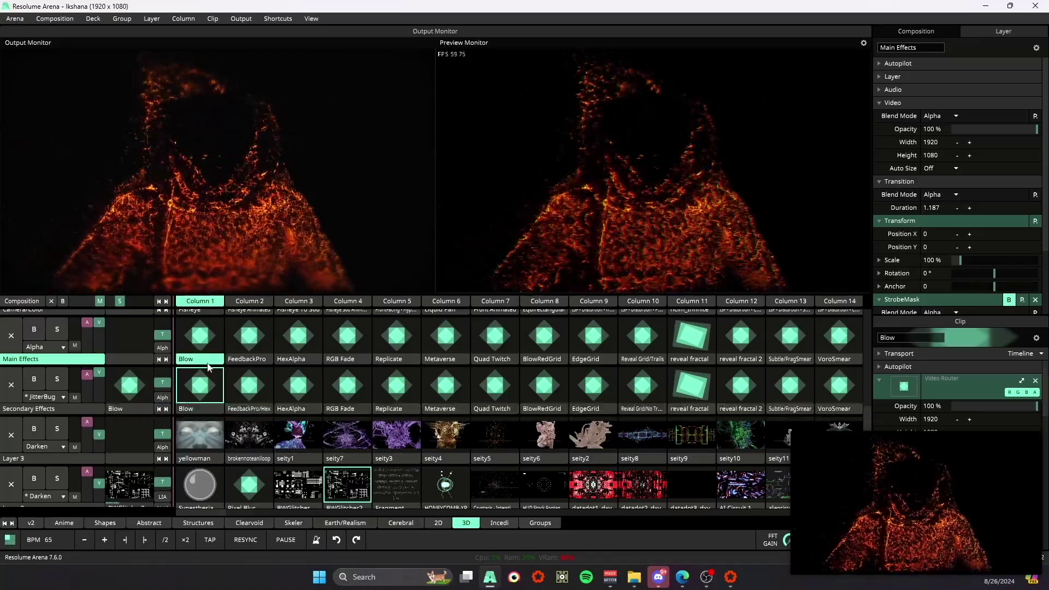
pyautogui.keyDown('ctrl'); pyautogui.click(247, 359); pyautogui.keyUp('ctrl')
pyautogui.keyDown('ctrl'); pyautogui.click(301, 359); pyautogui.keyUp('ctrl')
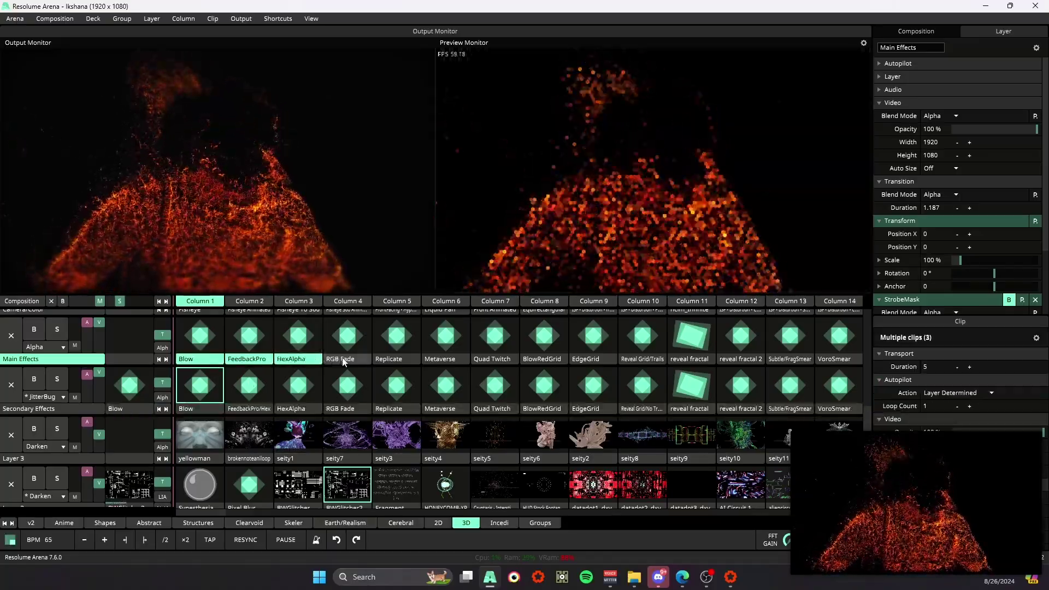
pyautogui.keyDown('ctrl'); pyautogui.click(343, 359); pyautogui.keyUp('ctrl')
pyautogui.keyDown('ctrl'); pyautogui.click(389, 359); pyautogui.keyUp('ctrl')
pyautogui.keyDown('ctrl'); pyautogui.click(440, 359); pyautogui.keyUp('ctrl')
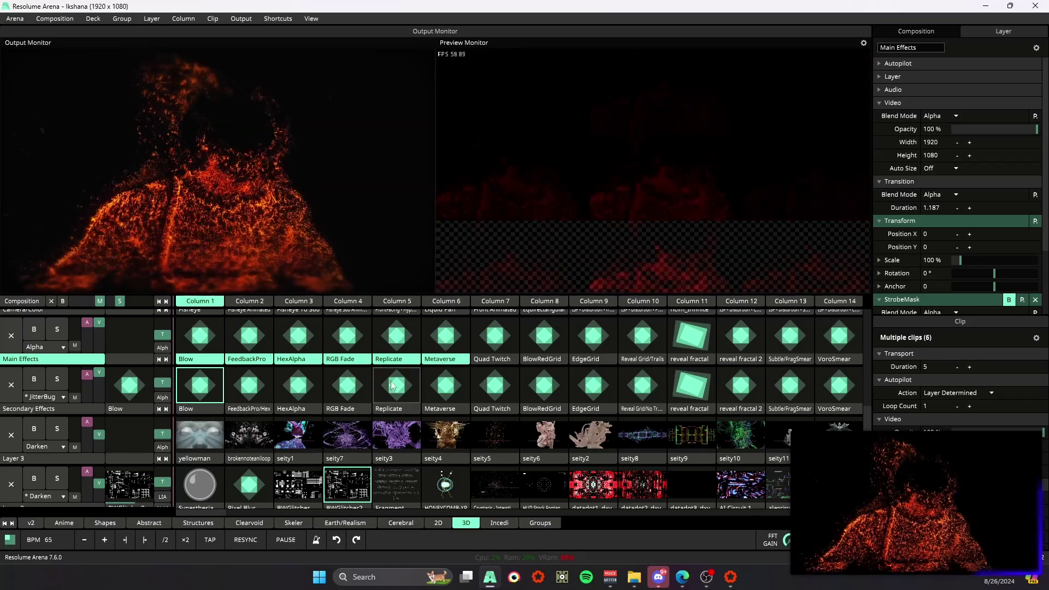